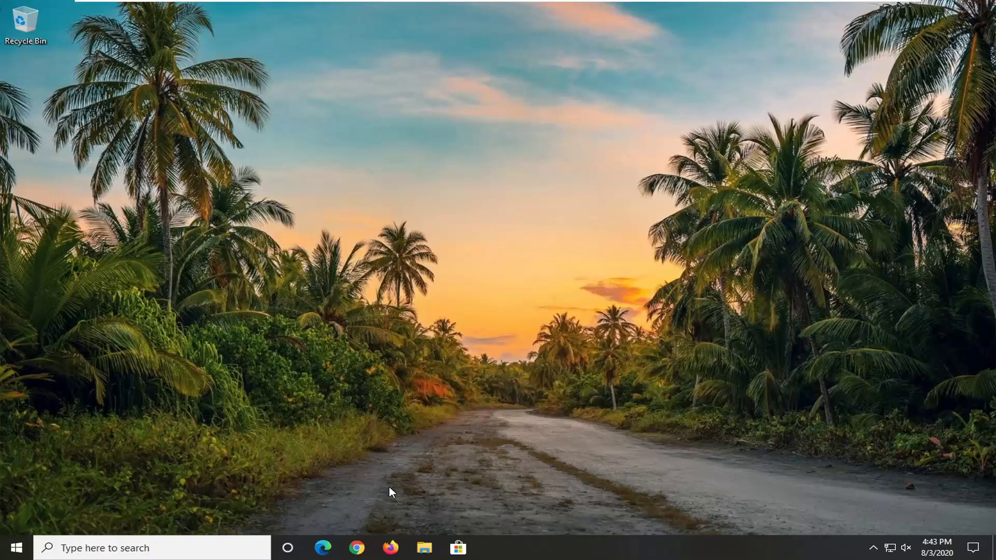
# Step: Launch Google Chrome and go to chromeenterprise.google/browser/
pyautogui.click(357, 547)
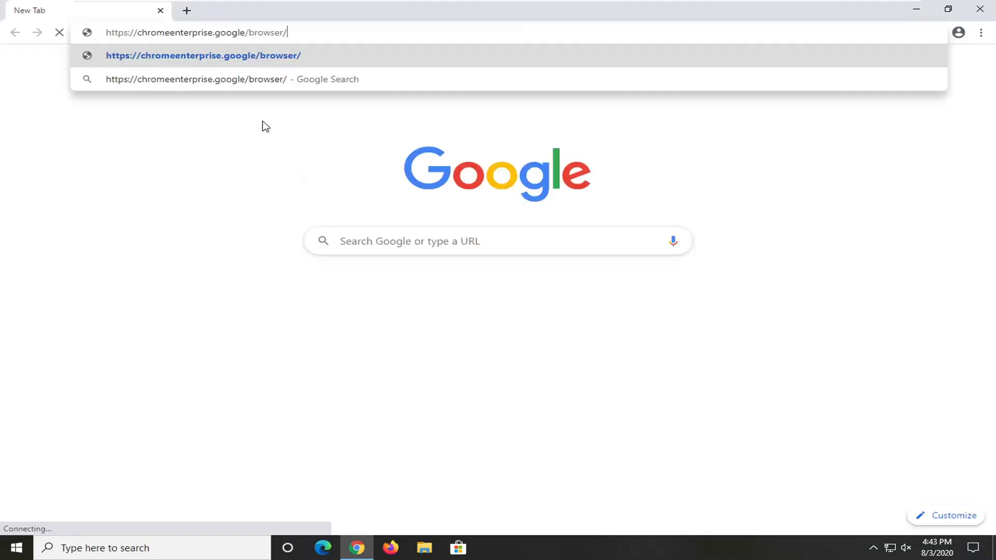
pyautogui.press('Return')
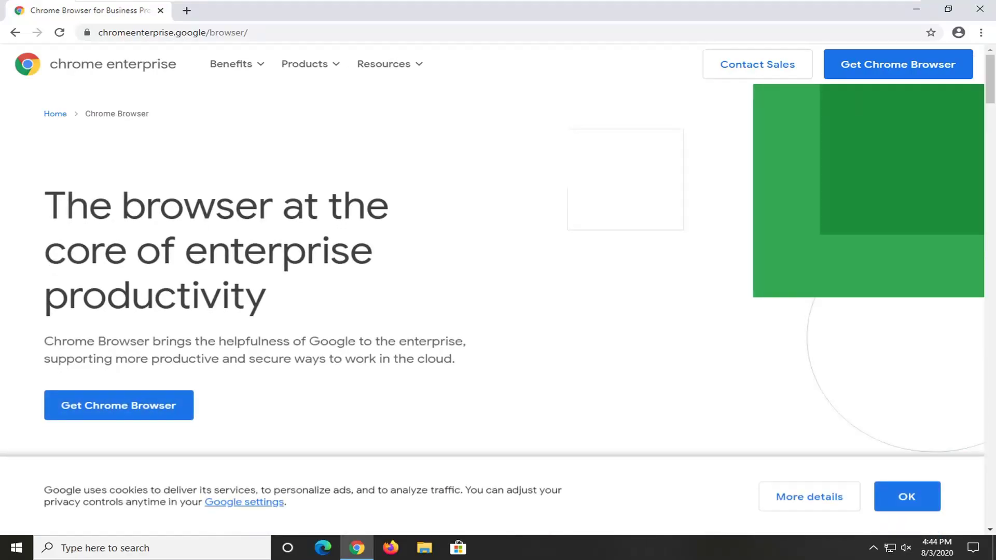
pyautogui.scroll(-2, 276, 372)
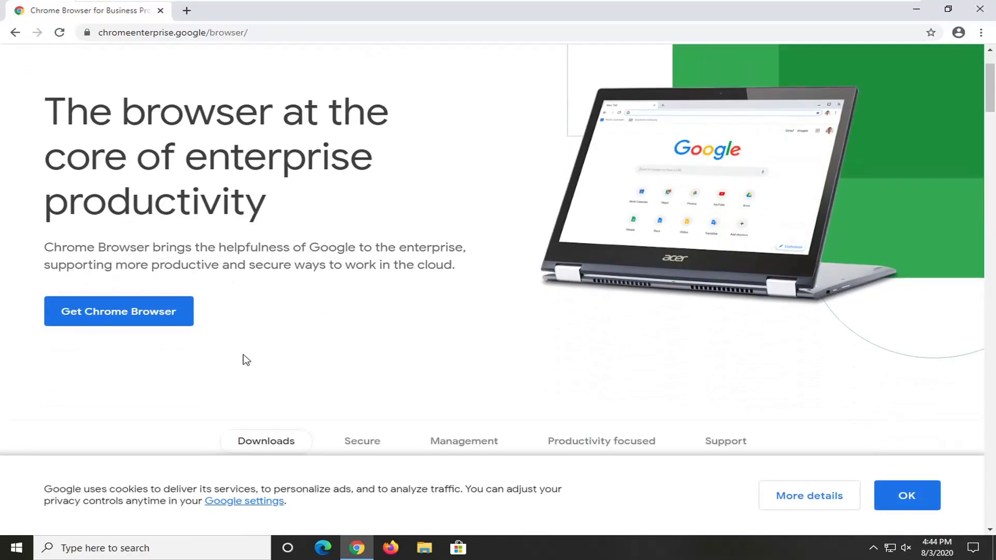
# Step: Download the Windows 32-bit Chrome Enterprise bundle zip (91.7 MB), accepting the terms
pyautogui.click(125, 284)
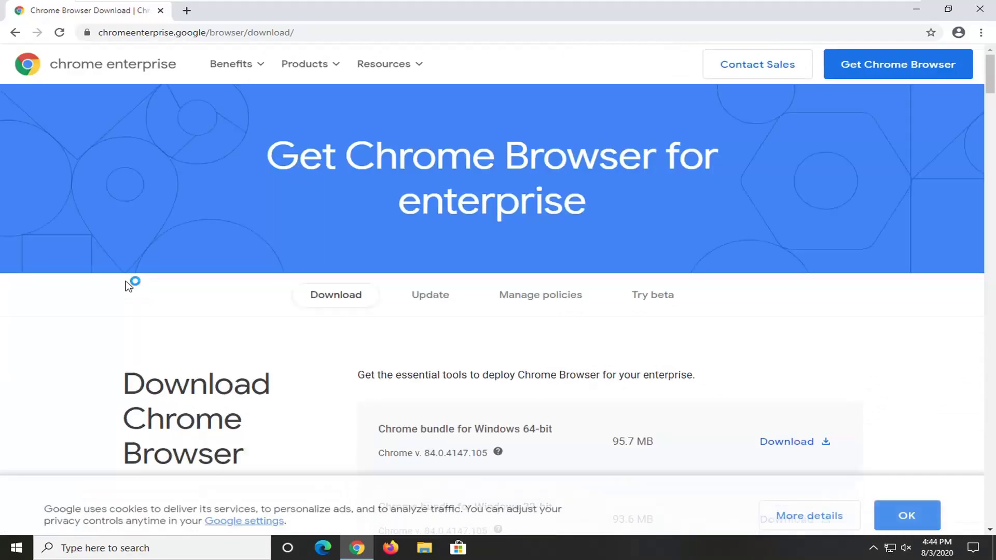
pyautogui.scroll(-3, 128, 286)
pyautogui.scroll(-1, 129, 286)
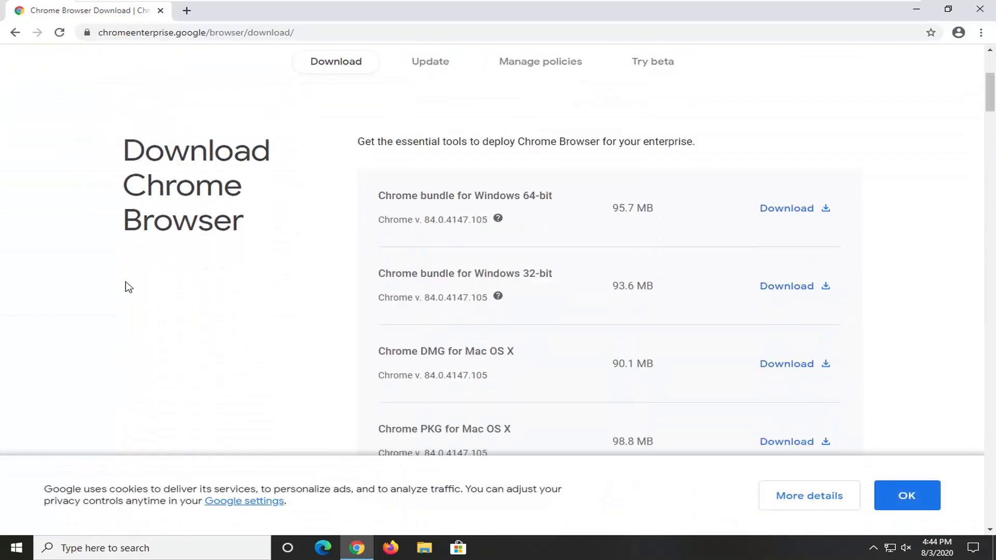
pyautogui.scroll(-1, 129, 286)
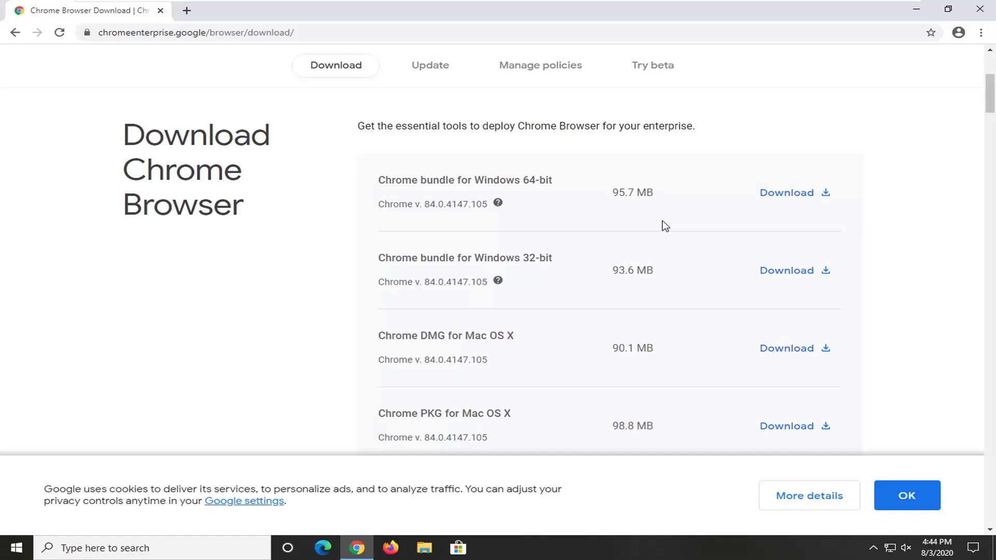
pyautogui.moveTo(530, 180); pyautogui.dragTo(569, 195)
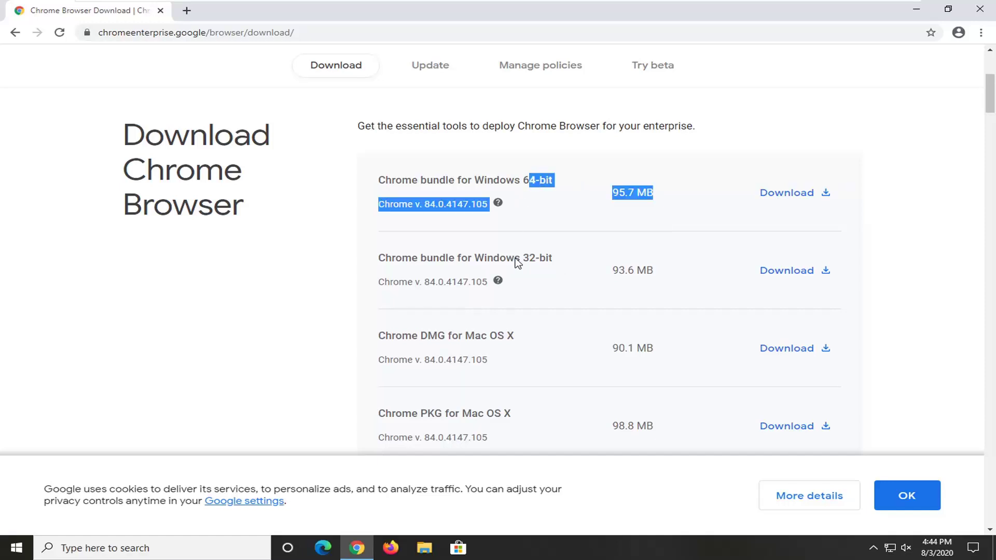
pyautogui.doubleClick(537, 258)
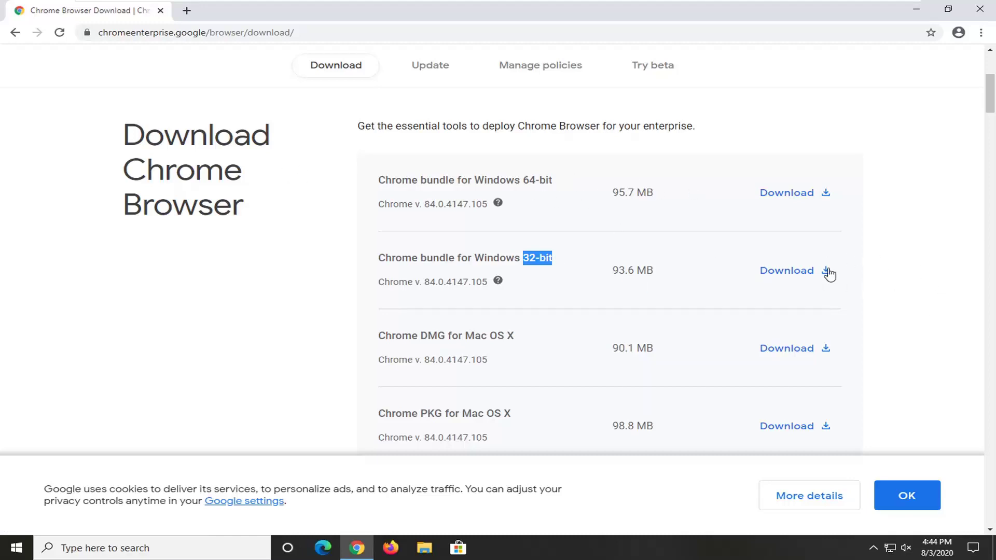
pyautogui.click(779, 270)
pyautogui.click(639, 372)
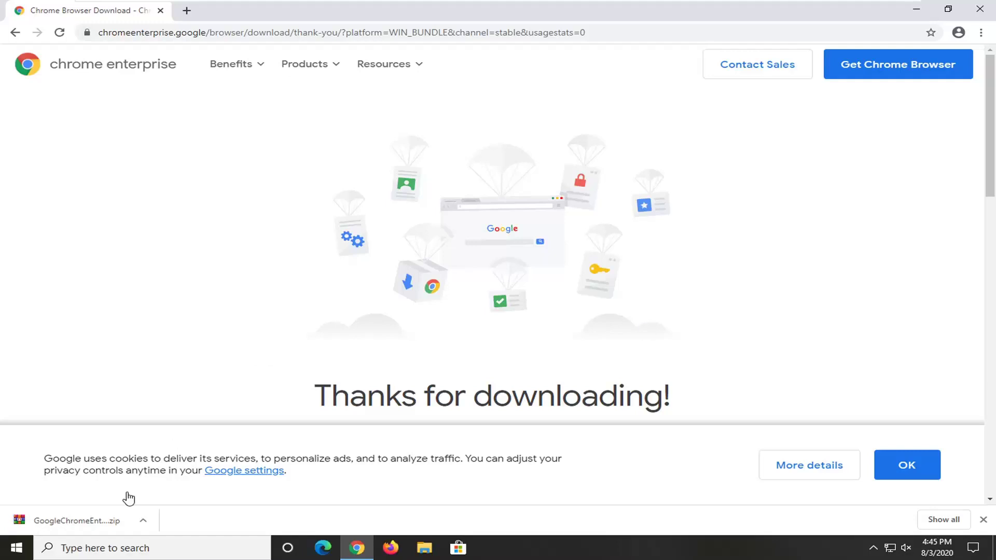
# Step: Open the downloaded bundle zip in WinRAR and enter its Installers folder
pyautogui.click(86, 521)
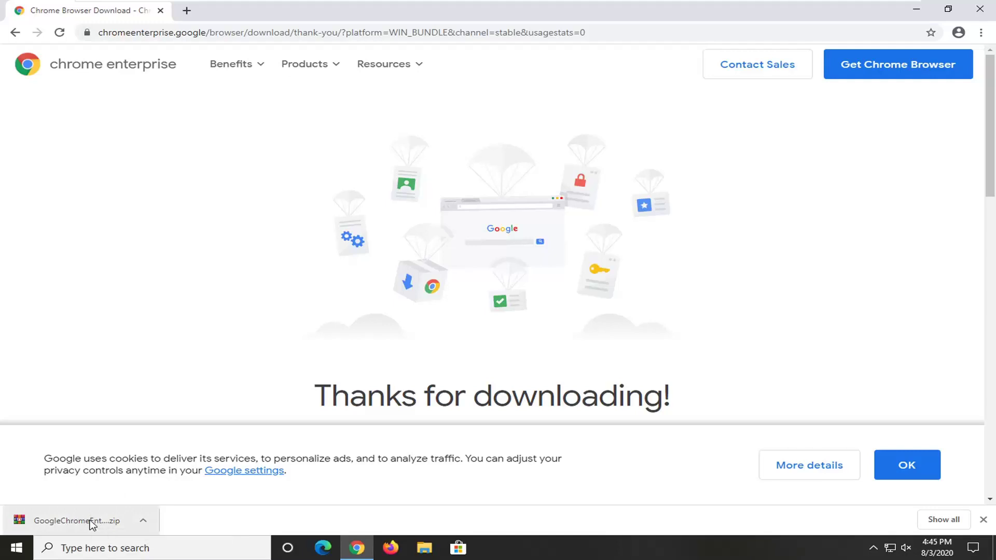
pyautogui.click(915, 9)
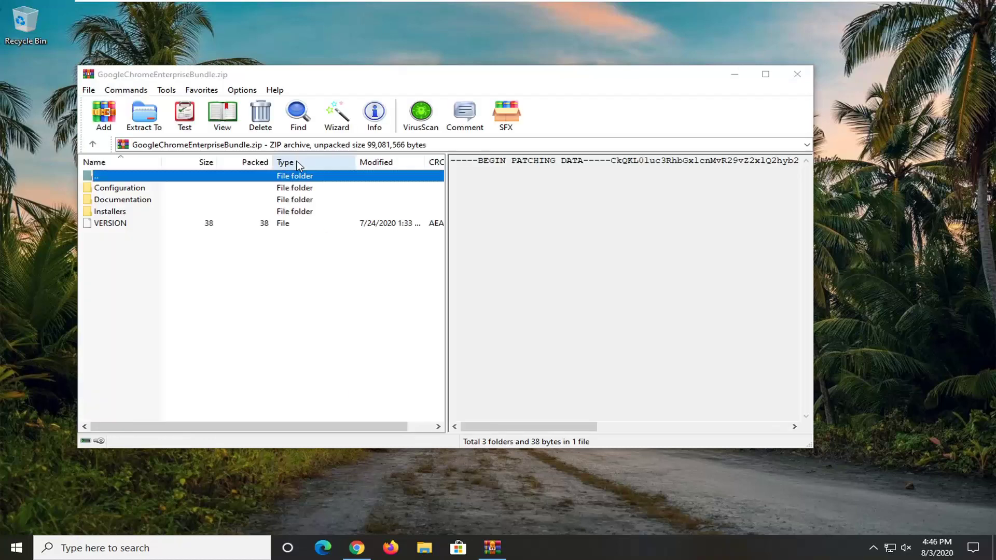
pyautogui.rightClick(303, 177)
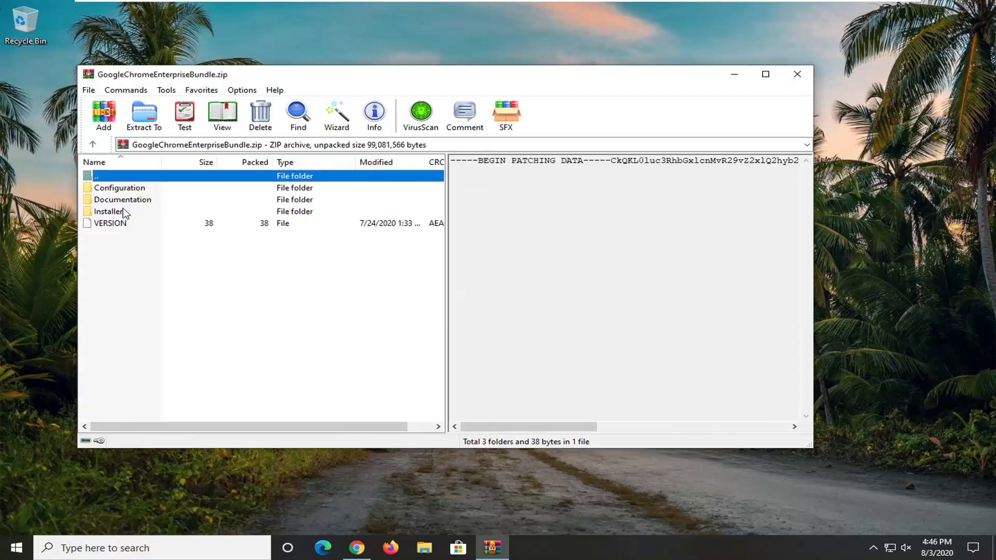
pyautogui.click(165, 210)
pyautogui.doubleClick(117, 214)
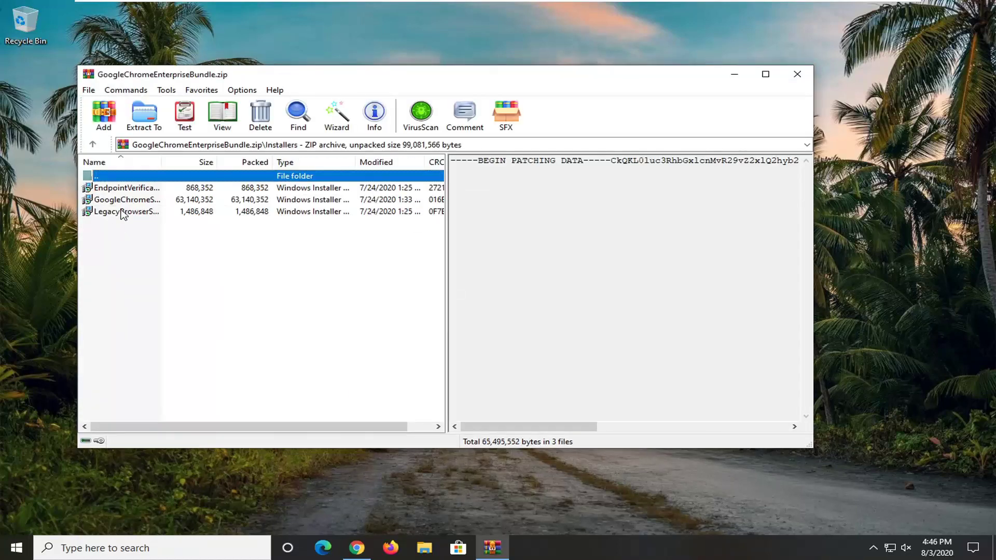
# Step: Drag GoogleChromeStandaloneEnterprise.msi out of the archive onto the desktop
pyautogui.moveTo(162, 162); pyautogui.dragTo(293, 162)
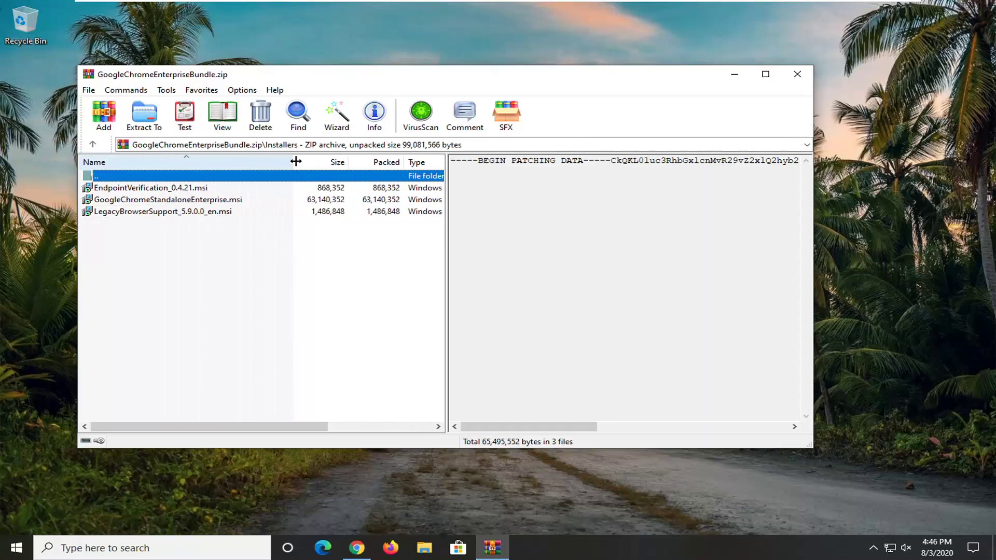
pyautogui.click(180, 201)
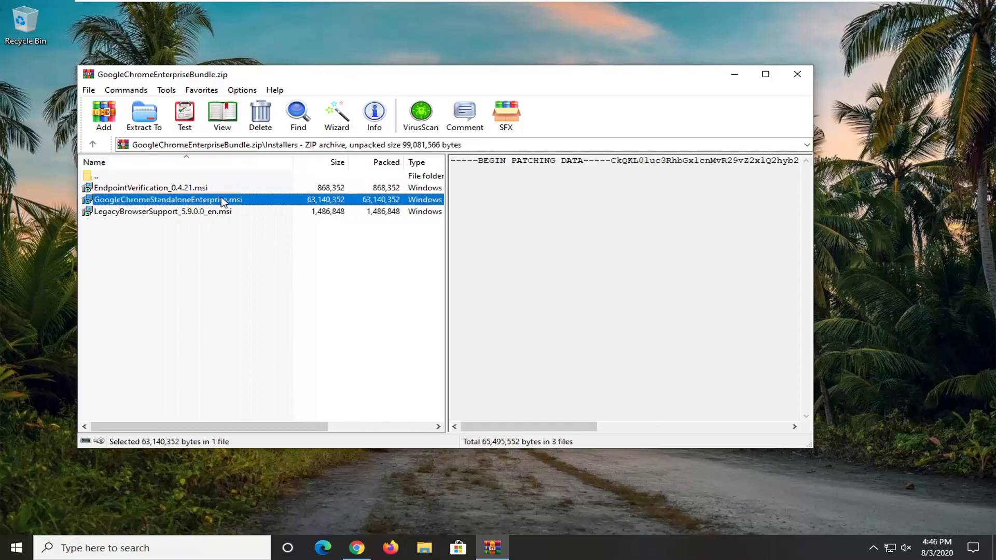
pyautogui.moveTo(167, 200); pyautogui.dragTo(55, 214)
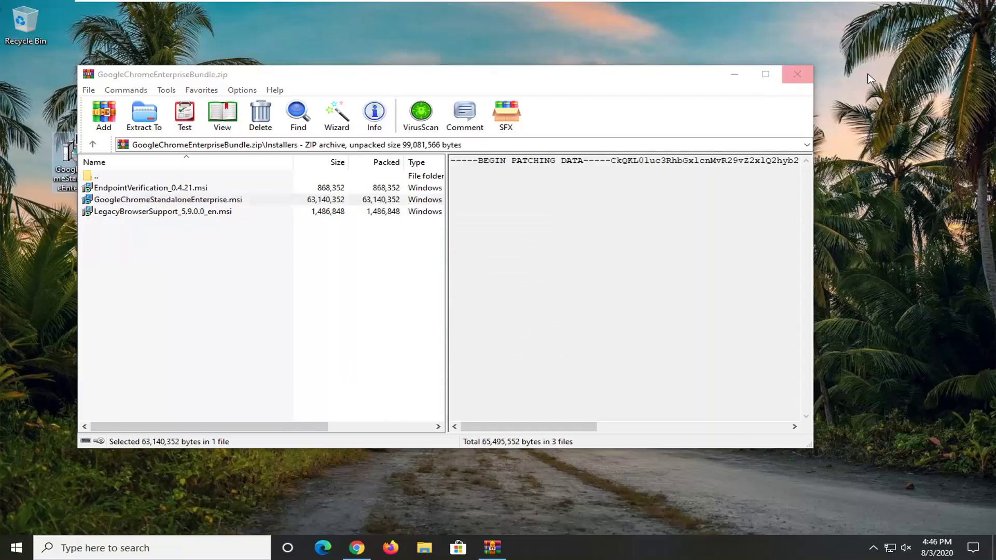
# Step: Close WinRAR and launch GoogleChromeStandaloneEnterprise.msi from the desktop
pyautogui.click(796, 74)
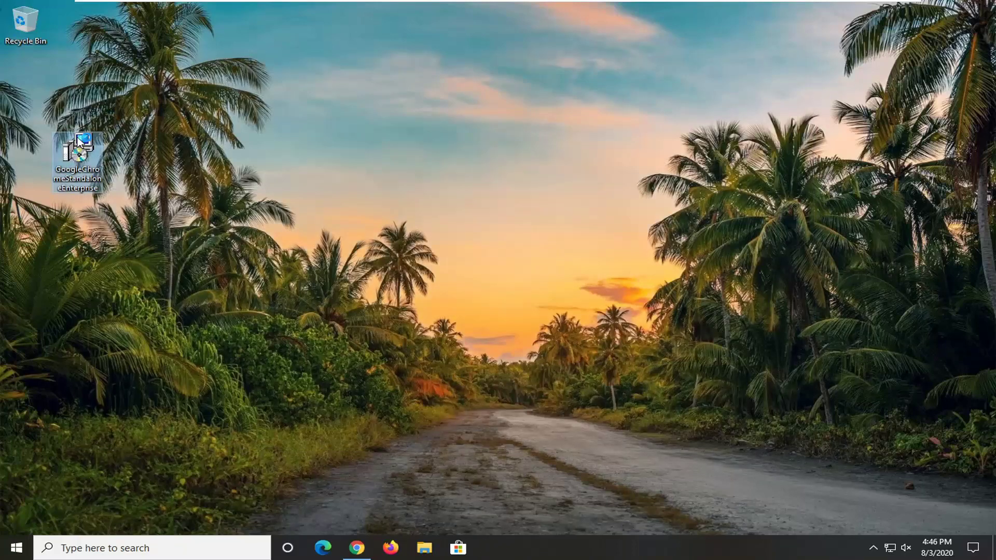
pyautogui.doubleClick(76, 148)
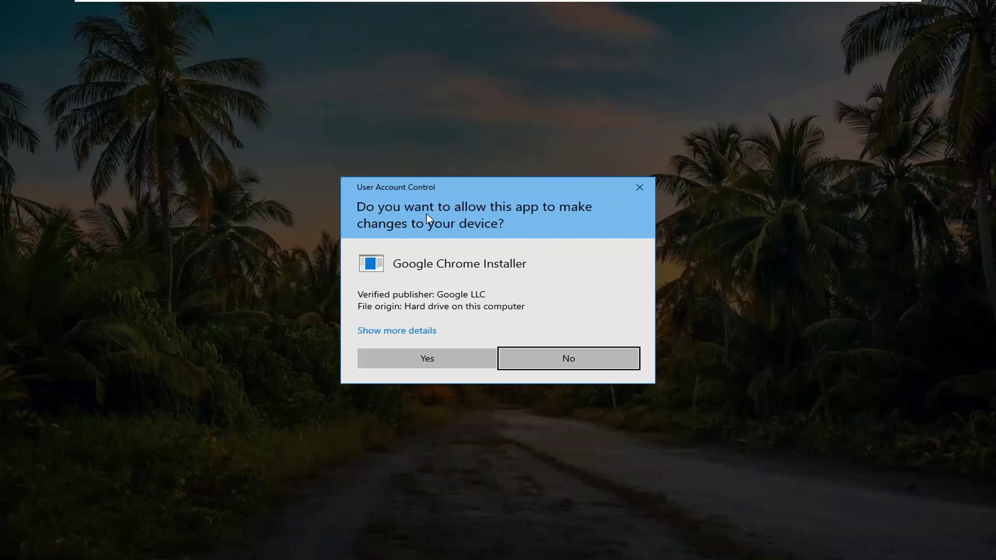
# Step: Approve the User Account Control prompt so the Chrome installer can make changes
pyautogui.click(427, 359)
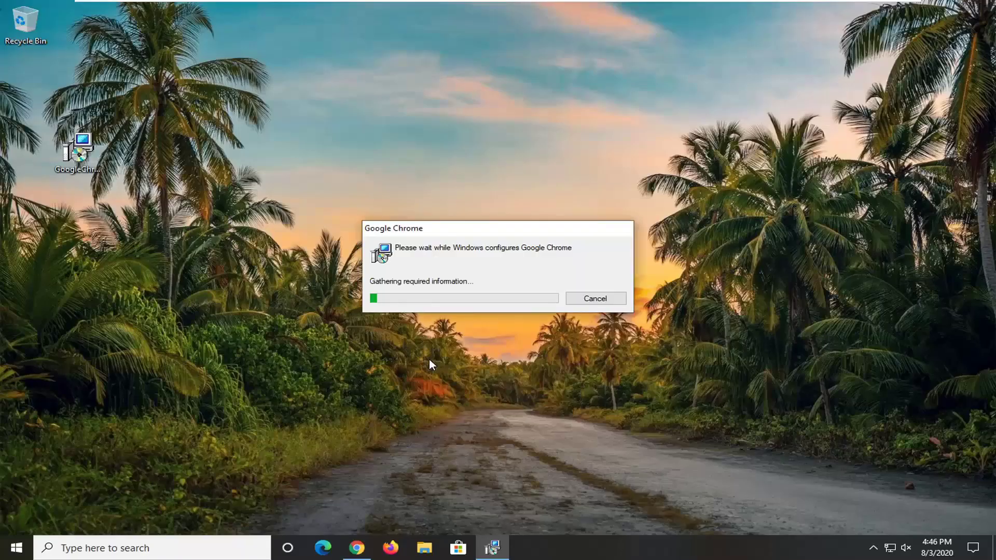